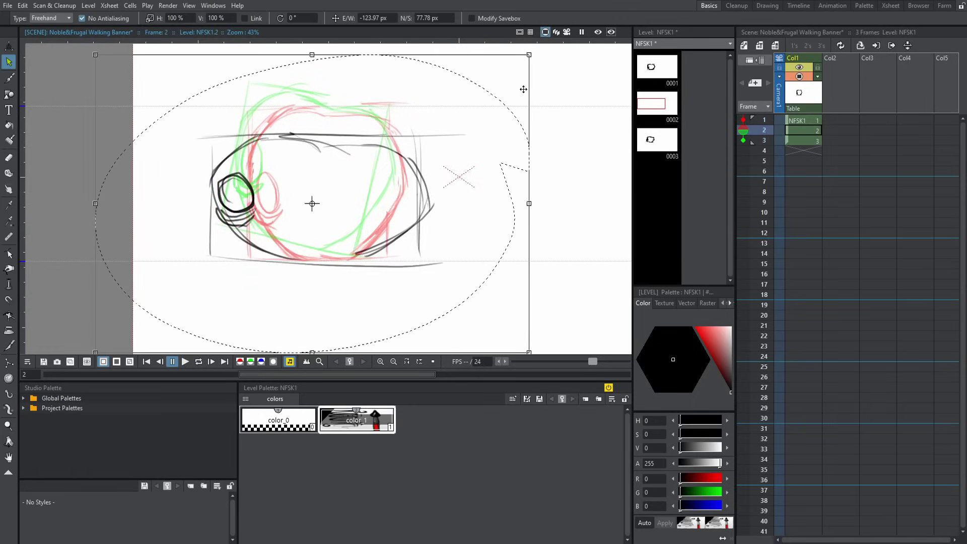
Step: Rotate the selected rough body sketch in drawing 2 counterclockwise and compare it with the neighbouring drawings
mouse_move(440, 121)
left_mouse_down()
mouse_move(587, 219)
mouse_move(414, 184)
mouse_move(560, 240)
mouse_move(414, 183)
left_mouse_up()
key("b")
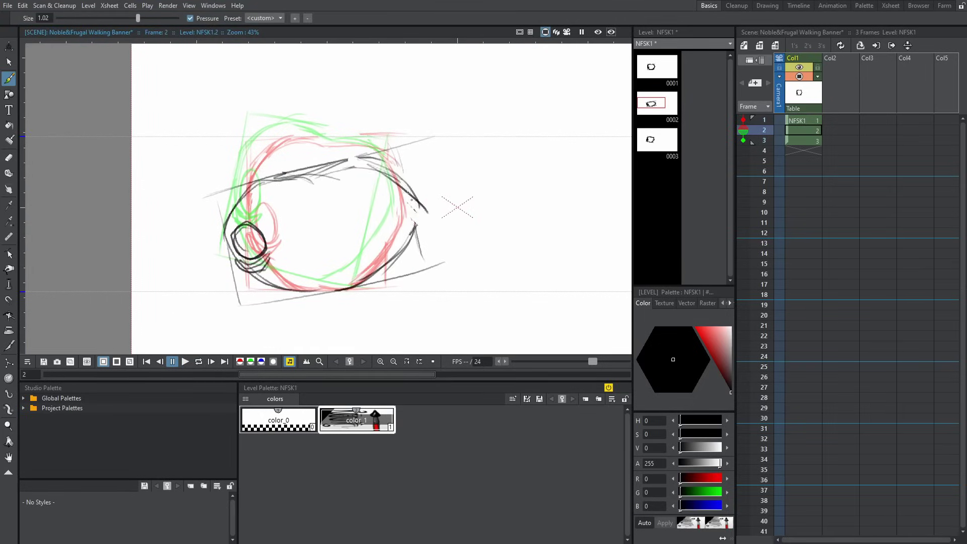
key("period")
key("comma")
key("period")
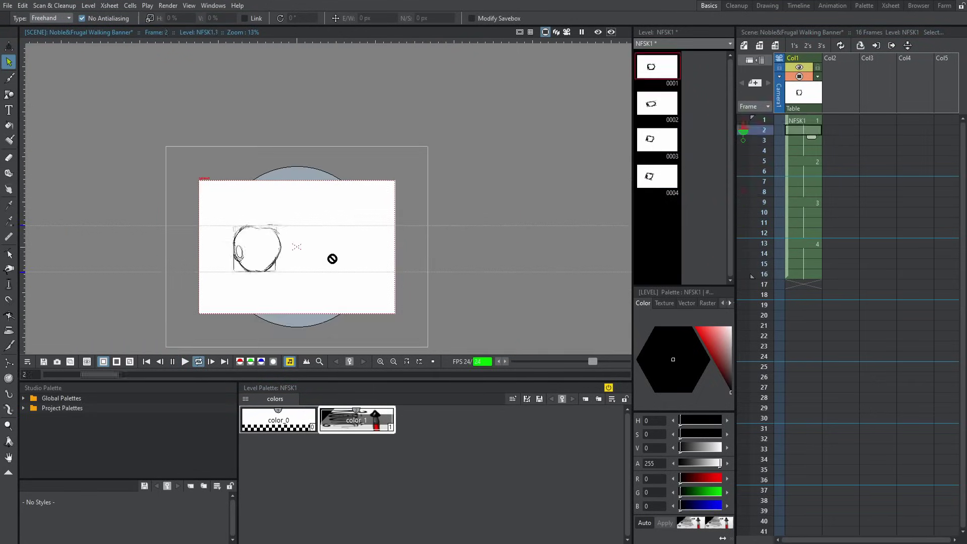
Step: Enclose the whole rough body sketch in drawing 4 with a freehand selection
scroll(244, 275, "up", 3)
left_click_drag(151, 116, 404, 237)
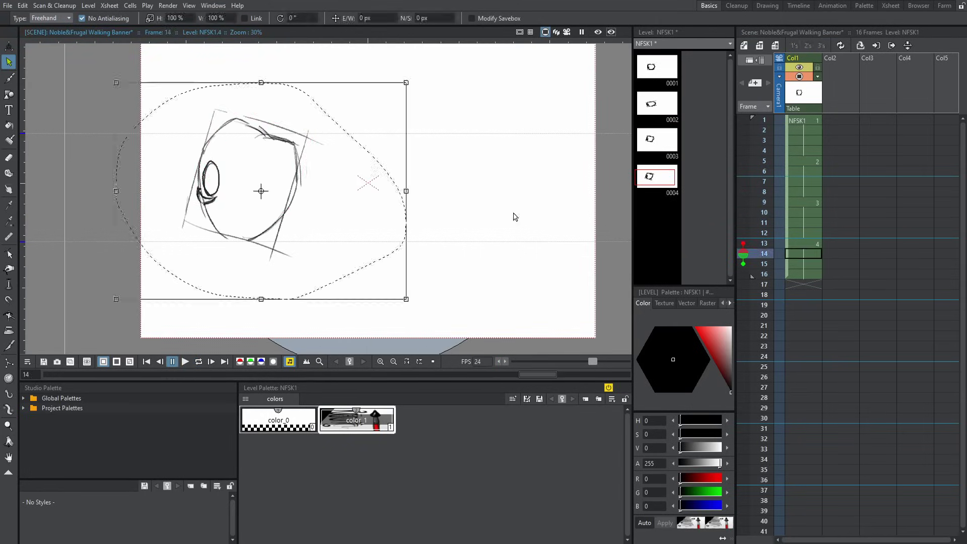
Step: Erase the oval eye in drawing 2 at frame 5 and redraw it tilted with its creases, comparing it against drawing 1
scroll(515, 217, "up", 2)
key("Up")
key("Up")
key("Up")
key("Up")
key("Up")
key("Up")
key("Up")
key("Up")
key("Up")
key("a")
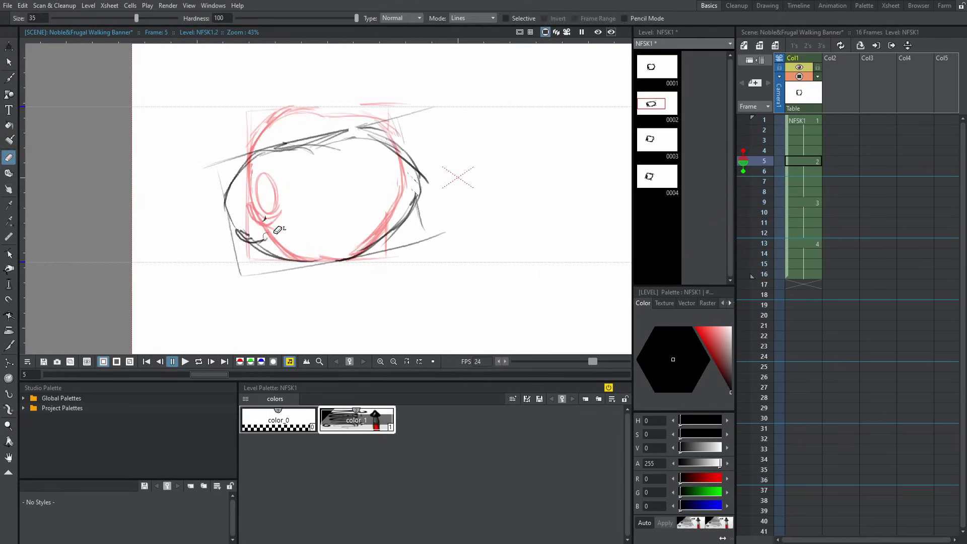
key("b")
left_click_drag(252, 201, 242, 238)
key("Up")
key("Down")
key("Up")
key("Down")
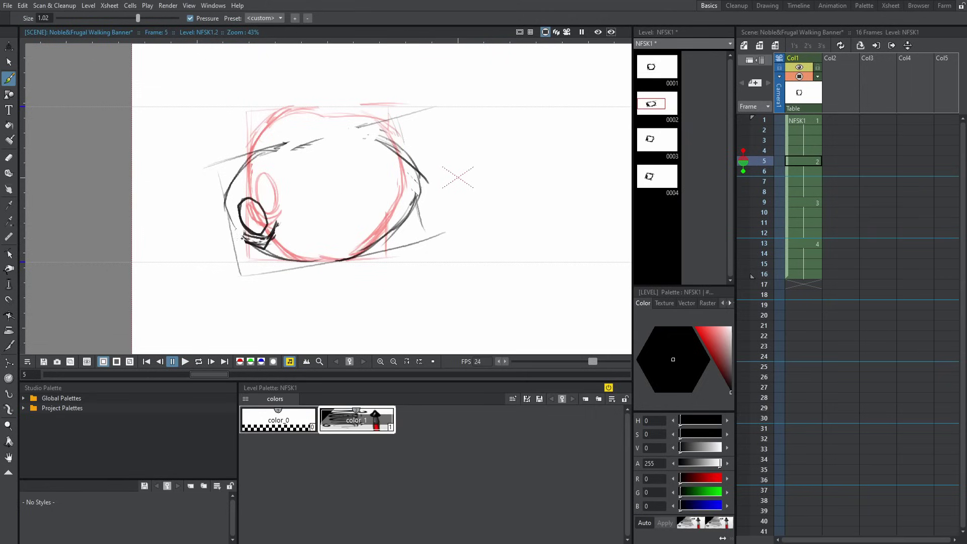
Step: Redraw the upper outline of the body in drawing 2 and compare it with drawing 1
left_click_drag(280, 148, 313, 148)
key("Up")
key("Down")
Step: Rework the eye and its creases in drawing 4 at frame 13 and erase the overlapping outline around them
key("Down")
key("Down")
key("Down")
key("Down")
key("Down")
key("Down")
key("Down")
key("Down")
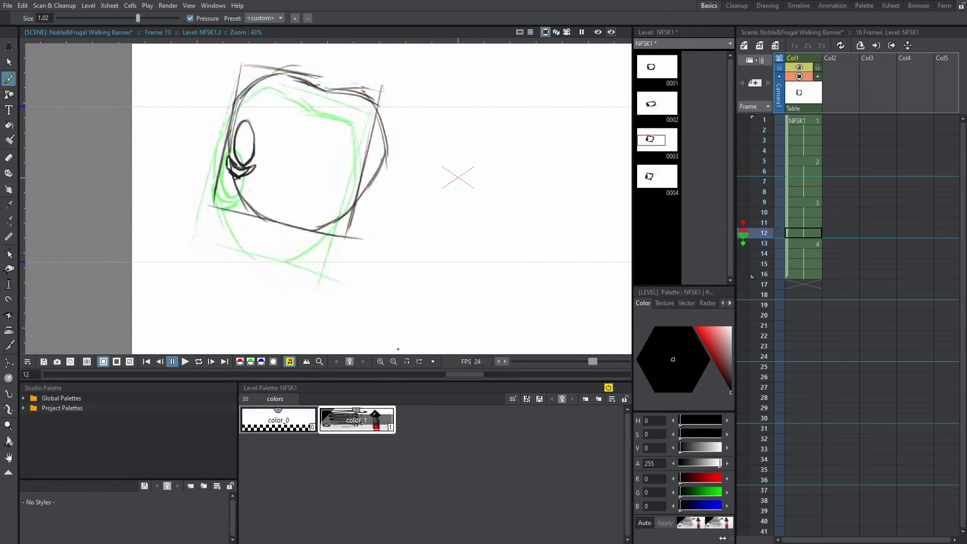
key("a")
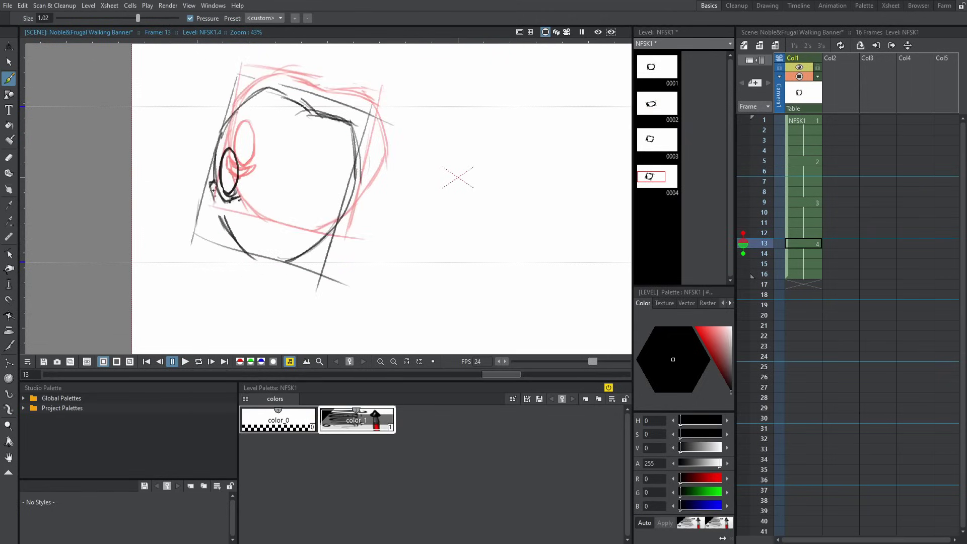
Step: Play the looping body animation with the whole camera frame in view, and stop playback
key("l")
key("p")
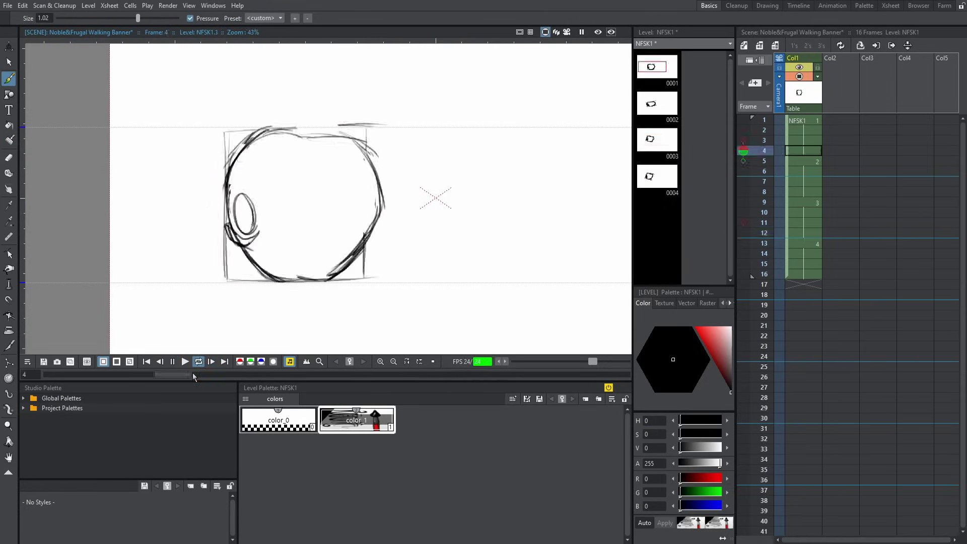
key("minus")
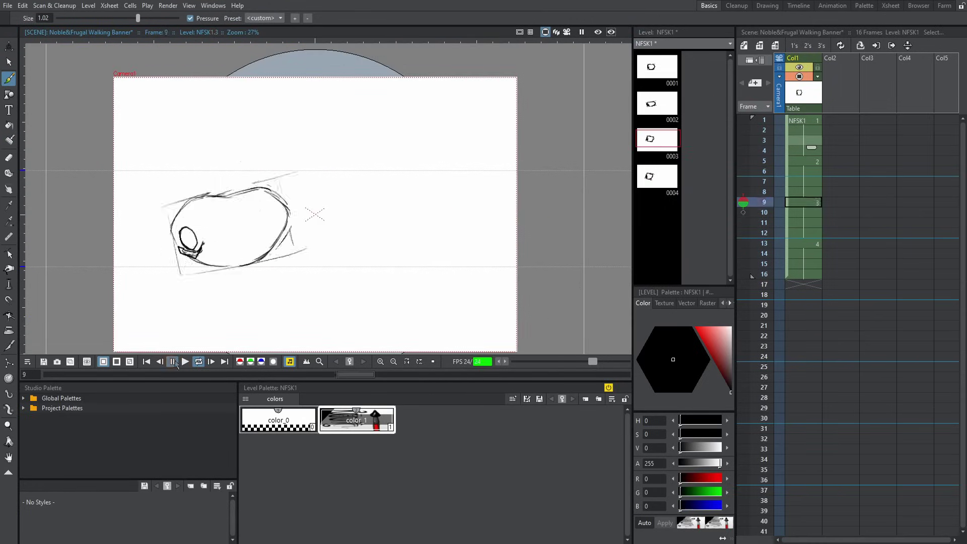
left_click(174, 363)
Step: Rename the body sketch's column as Noble
type("le")
key("Return")
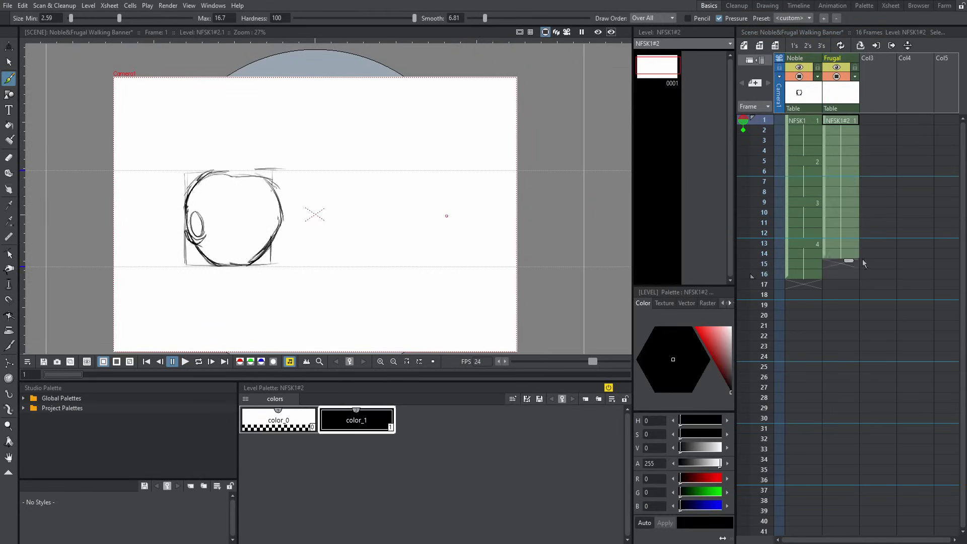
Step: Rework the pelvis and raised forearm of the walking figure in drawing 17 over the onion skin, undoing the unwanted forearm strokes
scroll(320, 234, "up", 3)
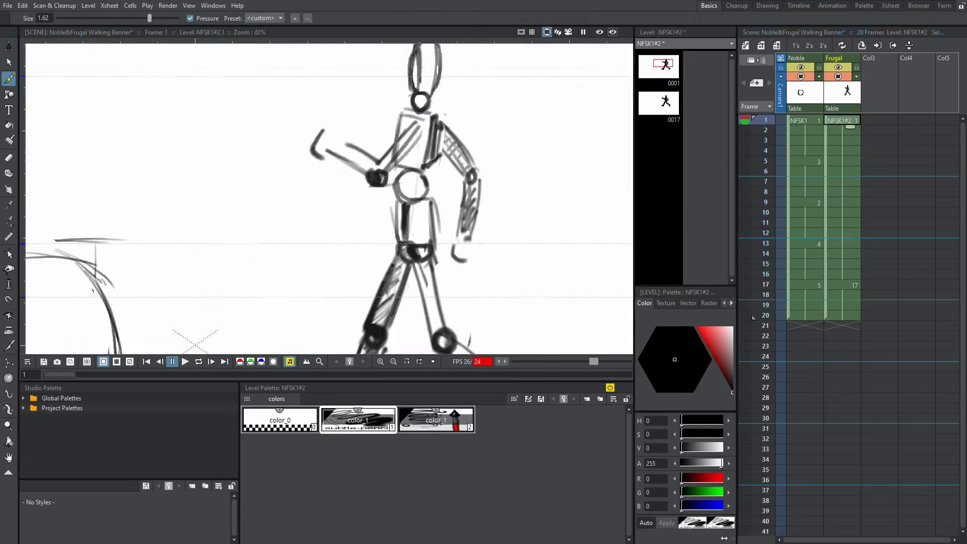
left_click(658, 102)
scroll(594, 96, "up", 2)
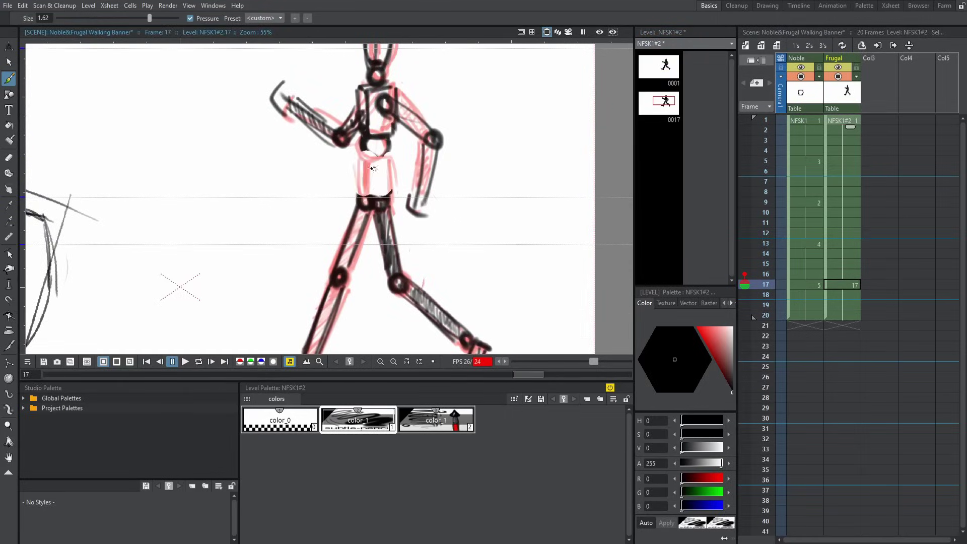
left_click_drag(471, 91, 504, 119)
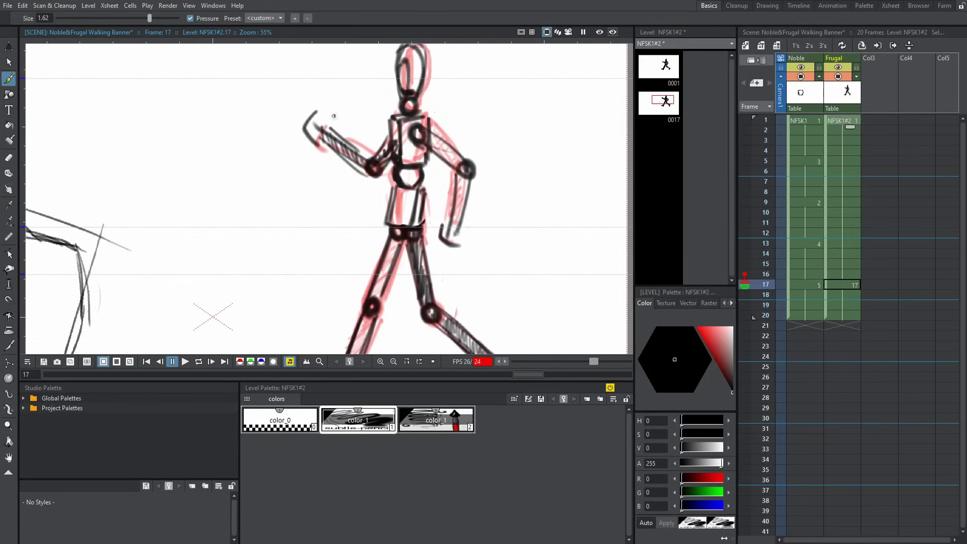
key("ctrl+z")
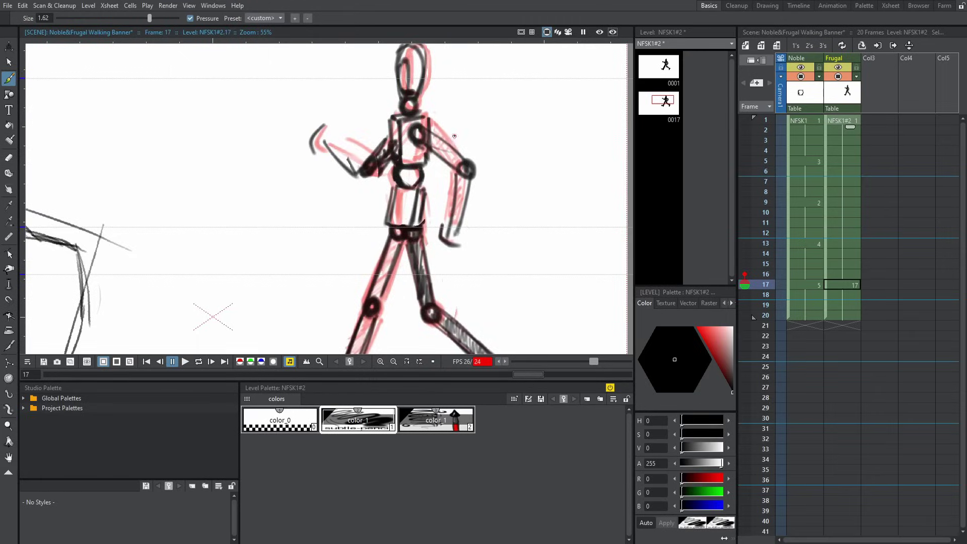
Step: Compare the walking figure's head position in drawing 17 with drawing 1 and enclose the head in drawing 1 with a freehand selection
scroll(322, 128, "down", 2)
scroll(386, 89, "up", 3)
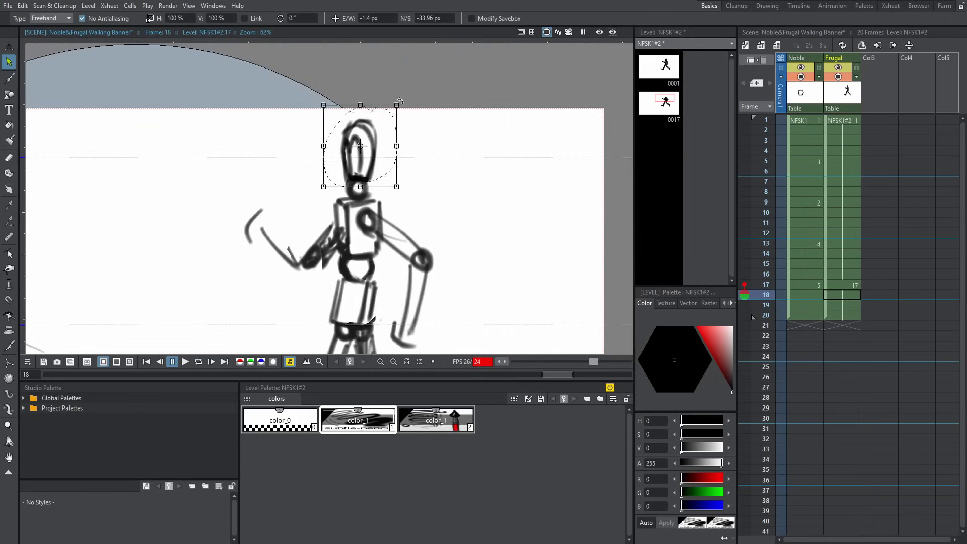
key("shift+comma")
key("shift+comma")
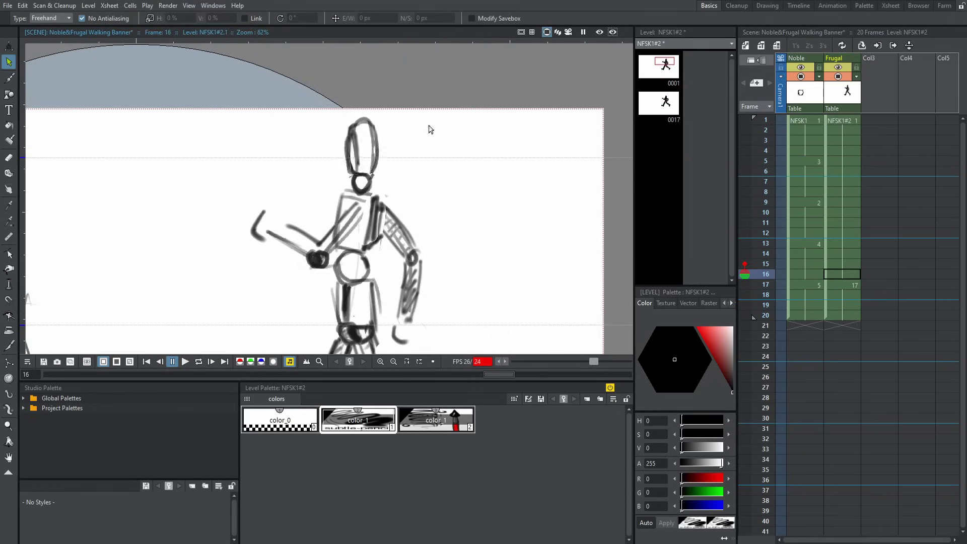
left_click_drag(305, 112, 356, 214)
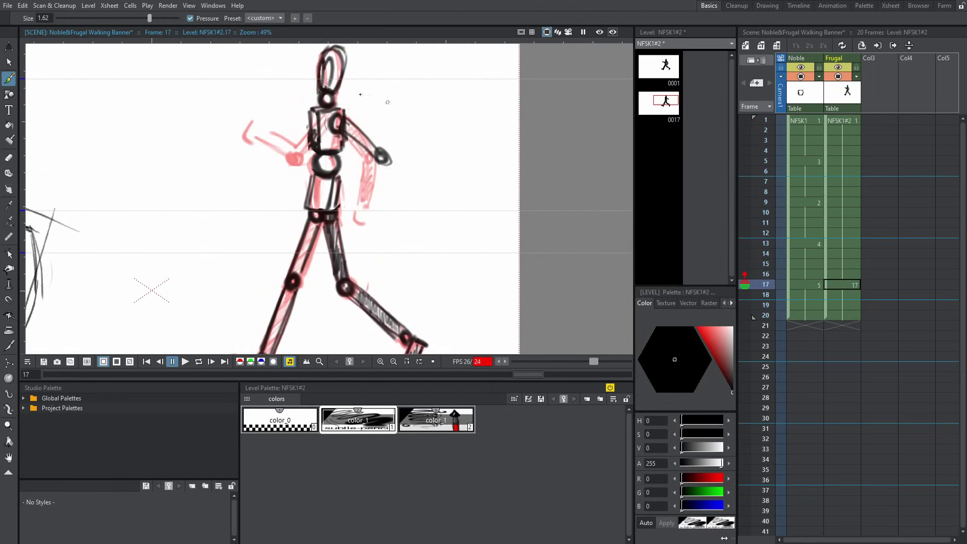
Step: Redraw the raised arm of the walking figure in drawing 17
left_click_drag(246, 95, 272, 141)
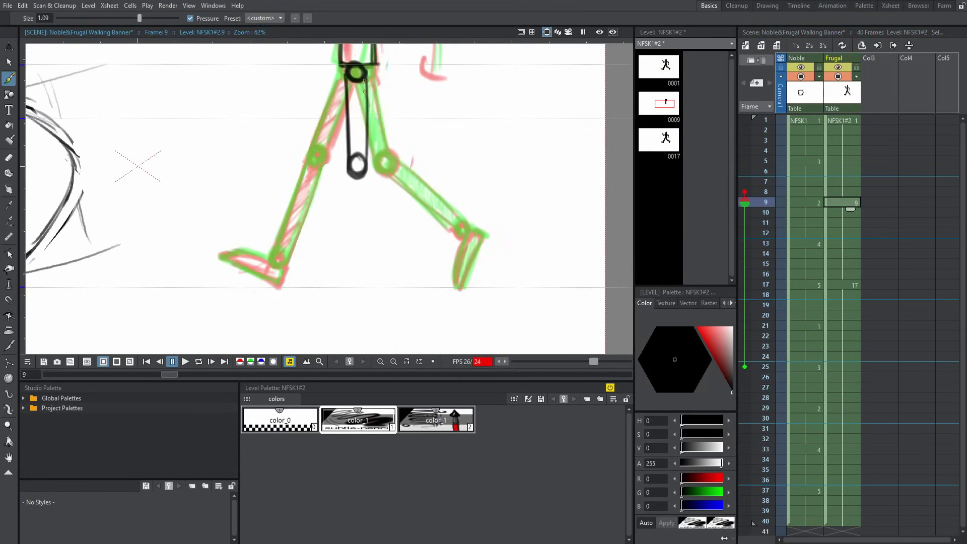
Step: Draw the supporting leg with its foot and the bent passing leg of the walking figure in drawing 9
left_click_drag(368, 288, 347, 337)
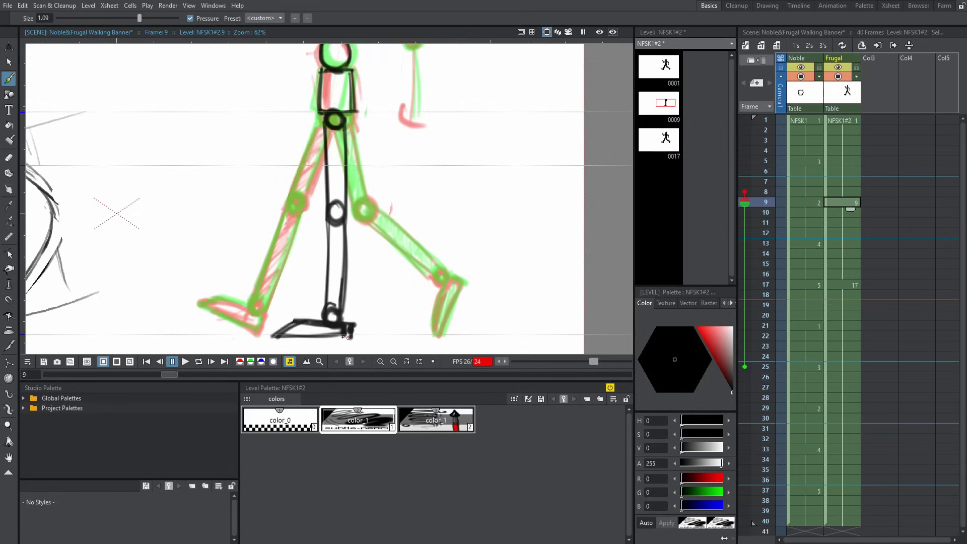
scroll(351, 335, "down", 3)
scroll(360, 302, "up", 2)
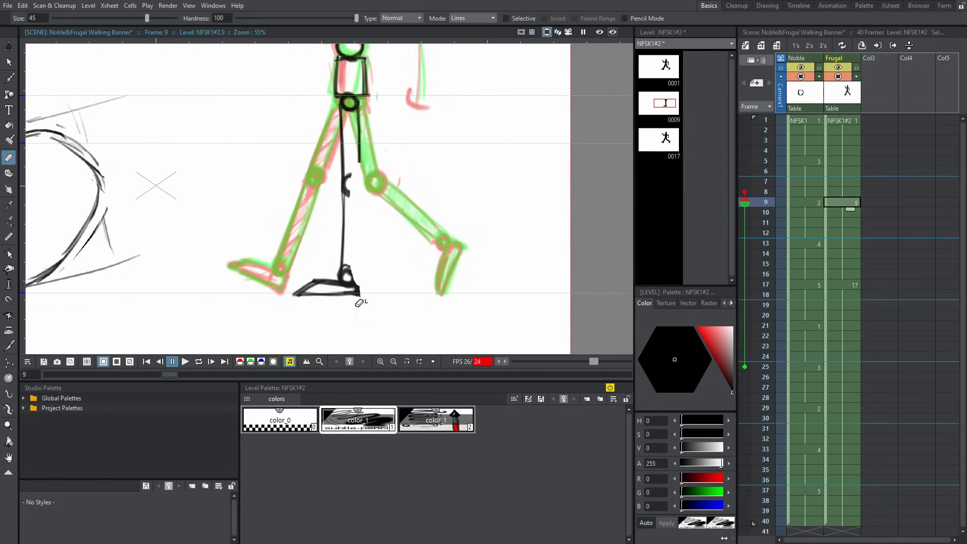
key("ctrl+z")
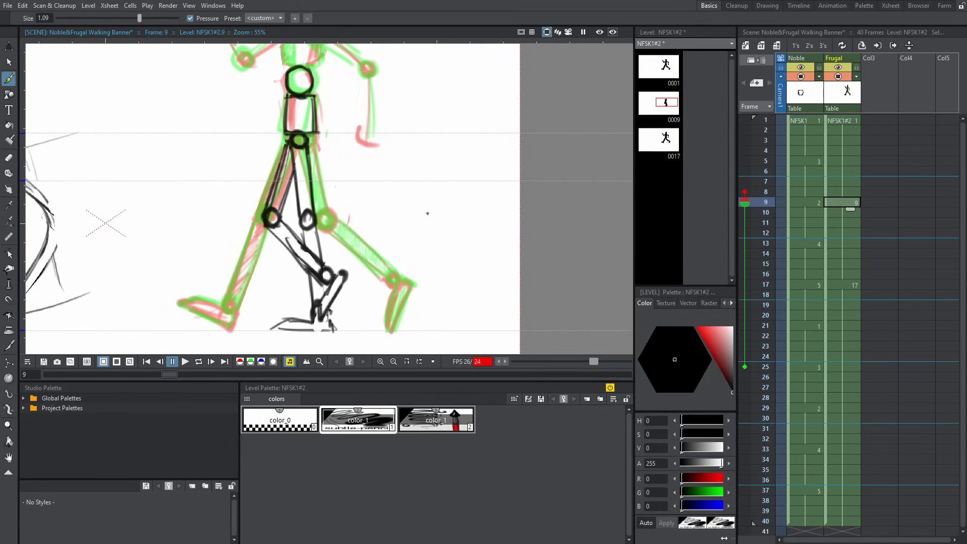
left_click_drag(428, 214, 439, 239)
left_click_drag(311, 251, 433, 207)
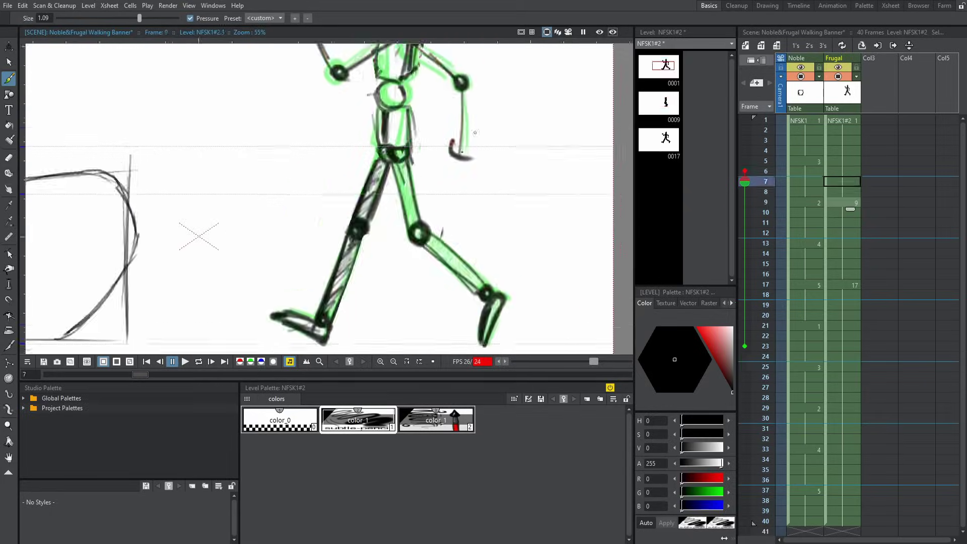
Step: Sketch the lowered pelvis and the bent front leg with a flat foot in drawing 5
scroll(434, 207, "down", 2)
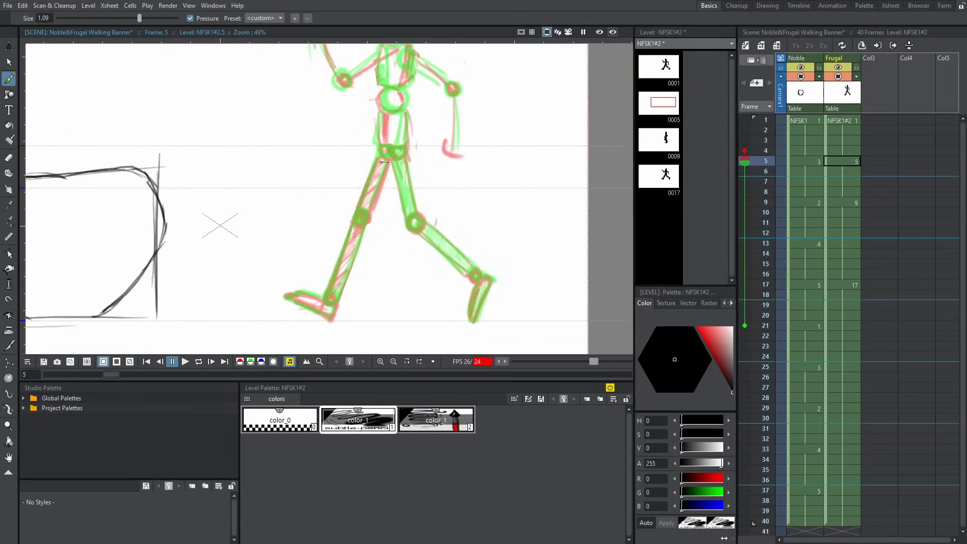
left_click_drag(352, 242, 354, 245)
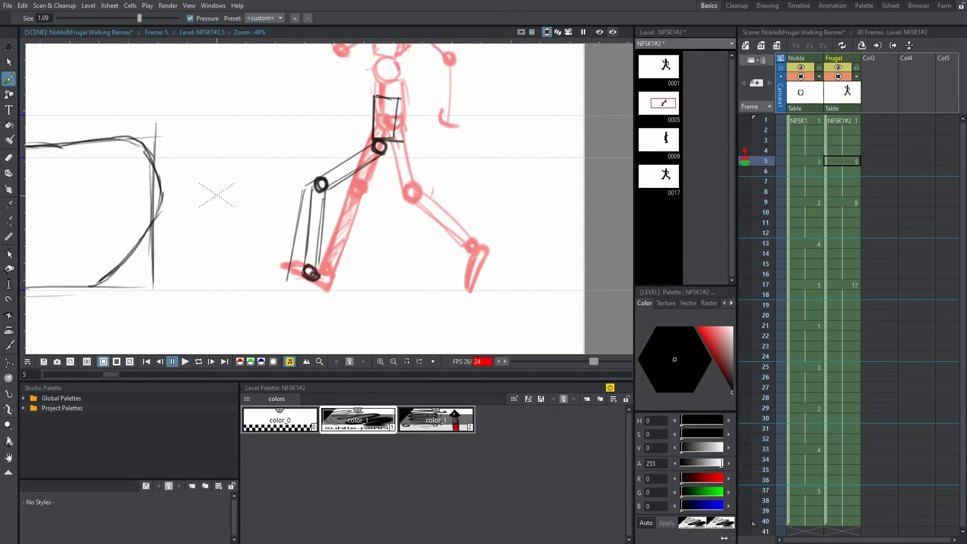
key("b")
scroll(304, 191, "up", 1)
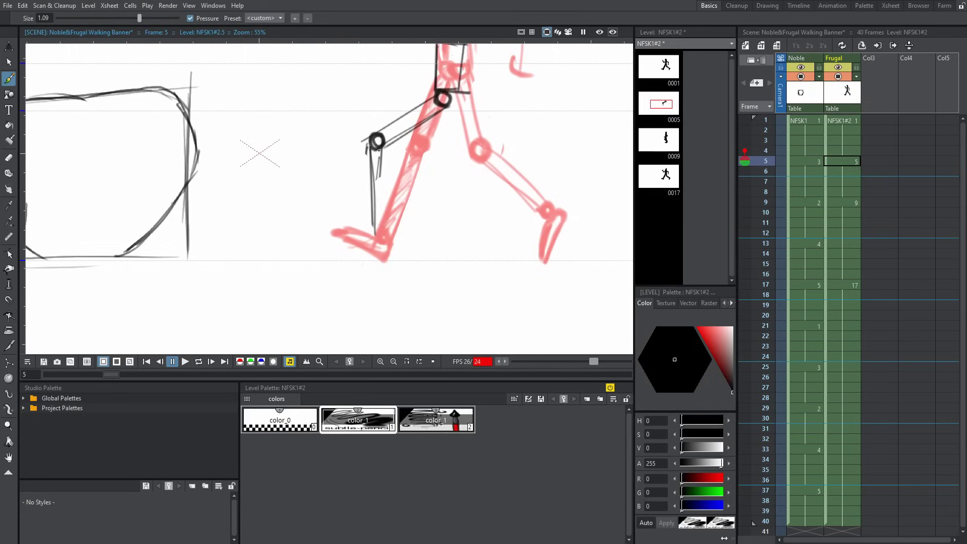
scroll(351, 255, "down", 4)
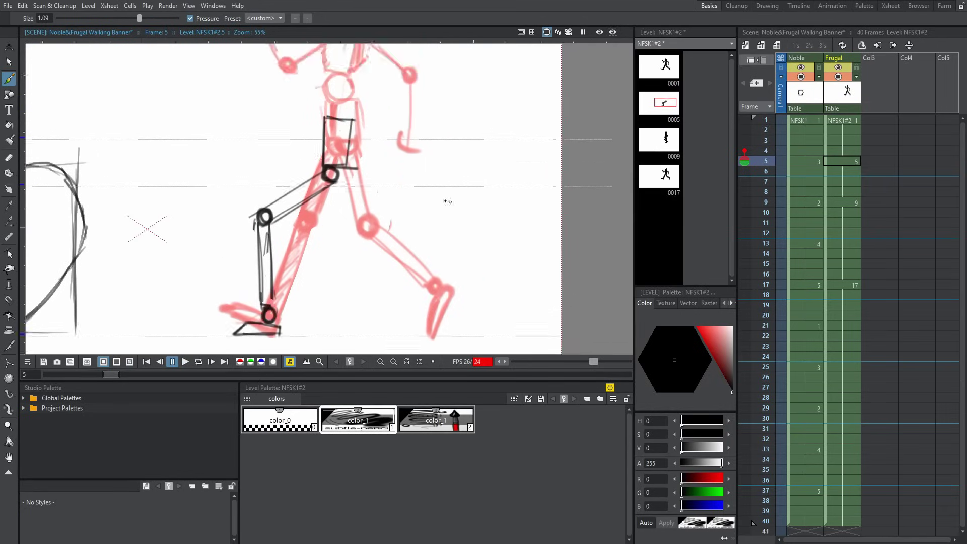
Step: Erase the lowered pelvis and leg in drawing 5 and redraw them with a higher hip and a less bent front leg
key("e")
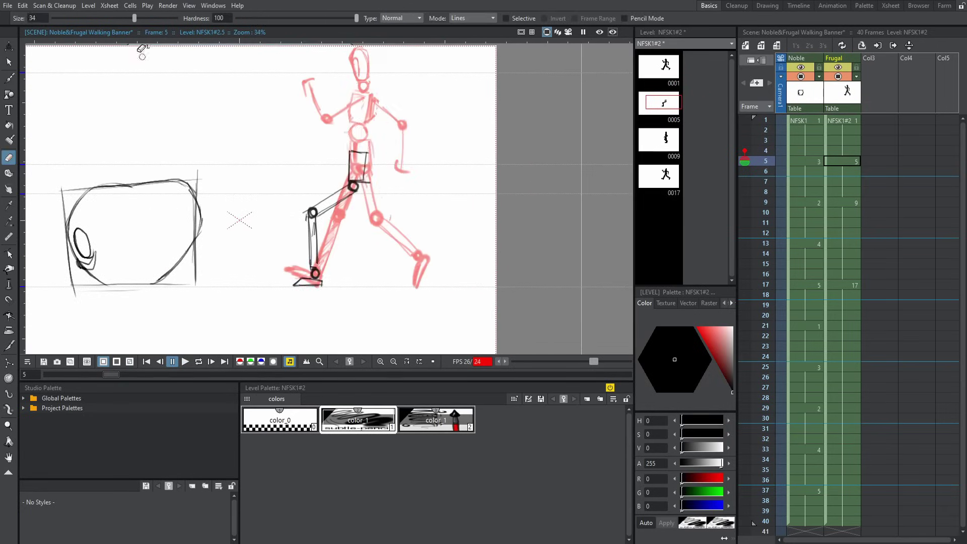
key("b")
scroll(343, 166, "up", 2)
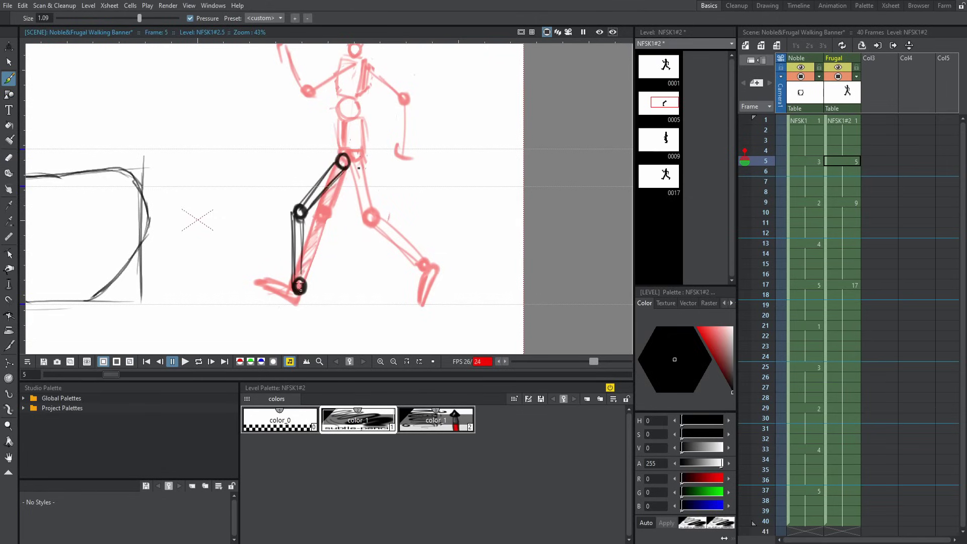
left_click_drag(349, 130, 347, 165)
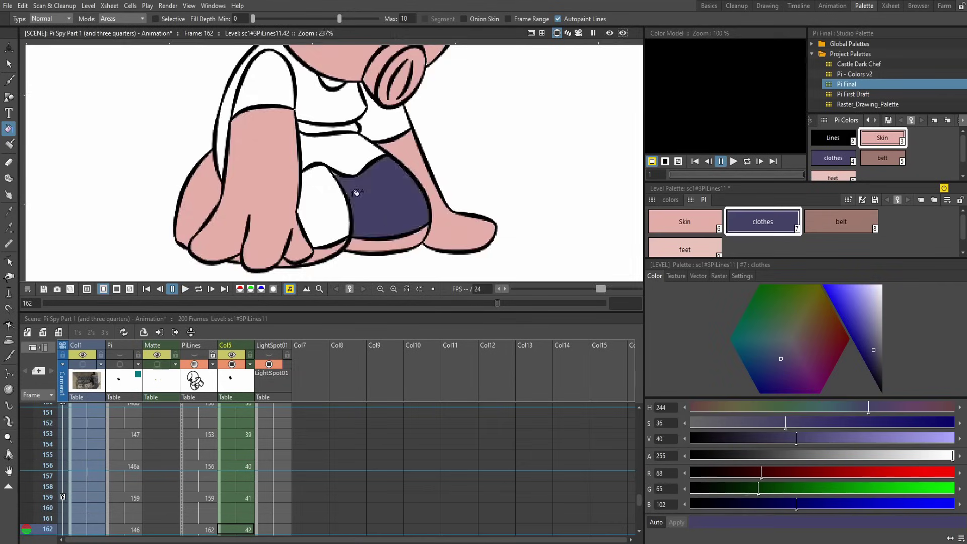
Step: Draw two short black arcs with color_1 across the clothes strip behind the arm to outline the belt at frame 162
scroll(357, 193, "up", 4)
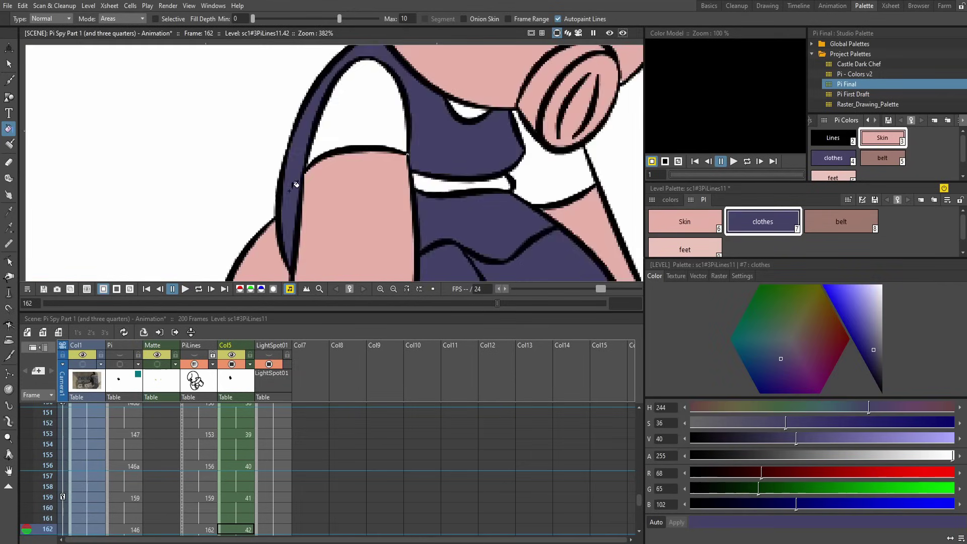
left_click(671, 200)
left_click(763, 222)
key("a")
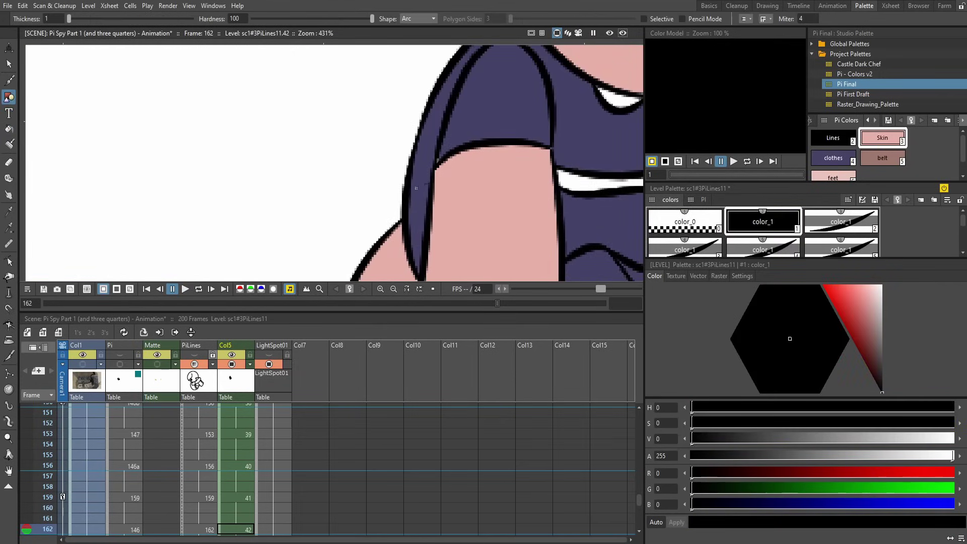
scroll(401, 165, "down", 3)
scroll(402, 165, "up", 3)
key("g")
scroll(402, 165, "up", 1)
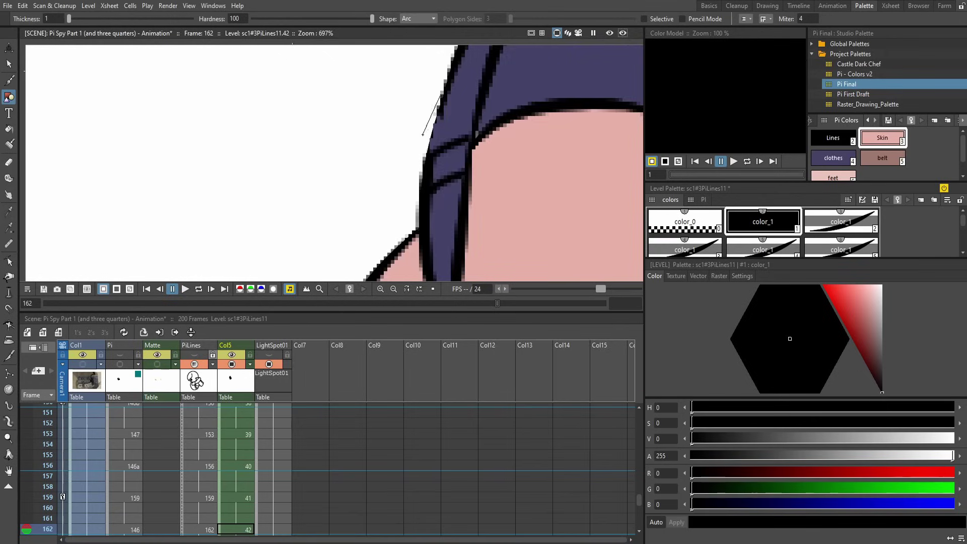
Step: Draw a black outline bulging outward from the clothes above the belt and erase the old outline inside it
left_click_drag(407, 144, 444, 93)
scroll(405, 202, "up", 3)
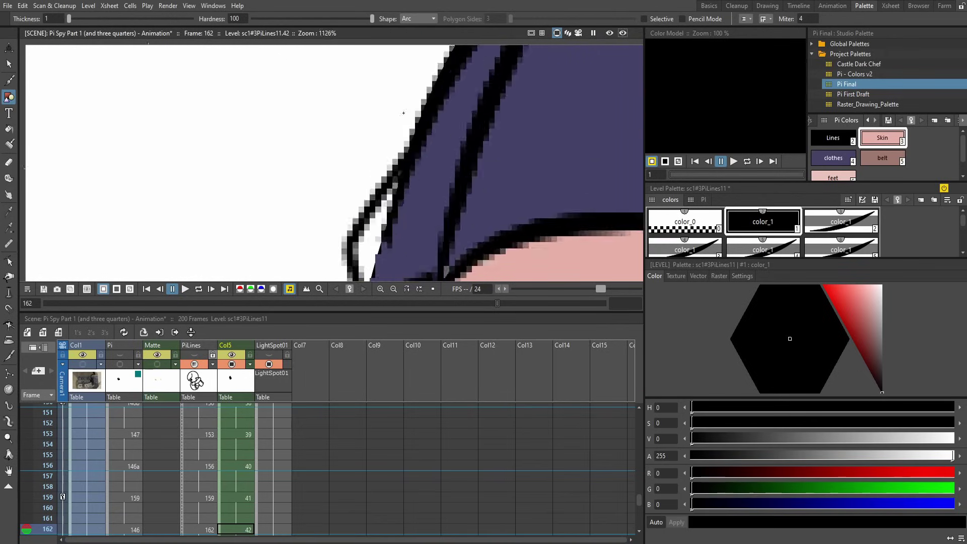
key("a")
scroll(404, 202, "up", 2)
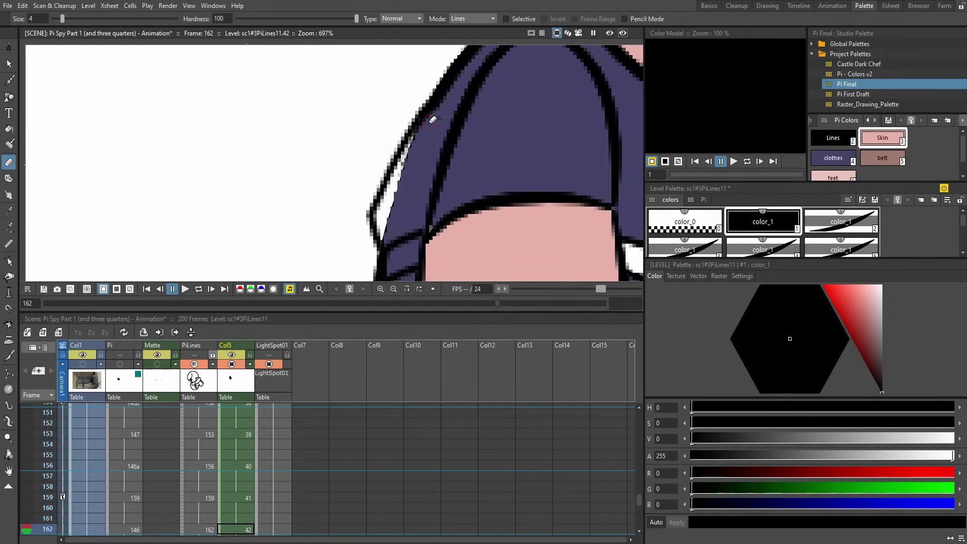
Step: Fill the new gap with the clothes colour and the band behind the arm with the belt colour
key("k")
left_click(384, 169)
key("a")
scroll(429, 127, "down", 4)
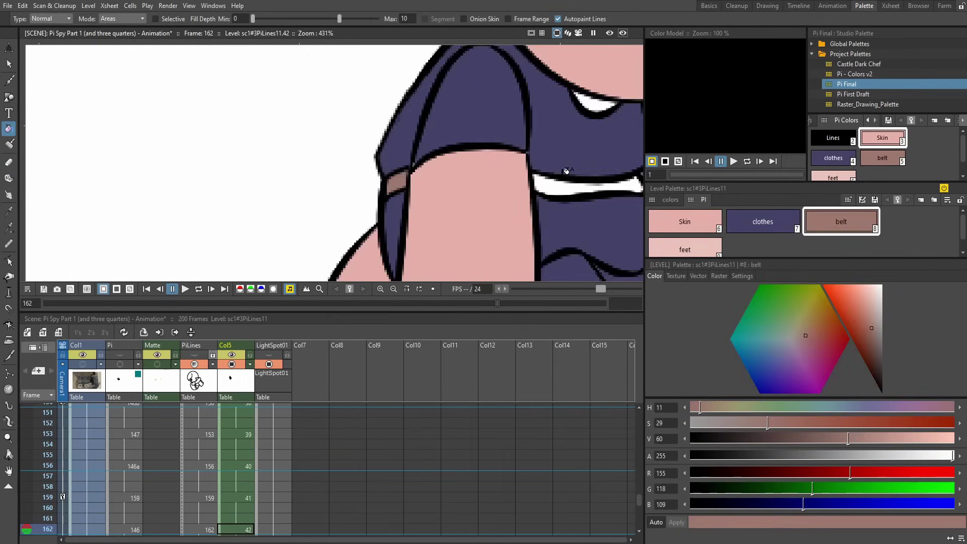
Step: Fill the lower garment over the crossed legs on frame 164 with the clothes colour
key("period")
key("period")
key("f")
scroll(441, 179, "up", 1)
left_click(442, 179)
scroll(441, 179, "down", 4)
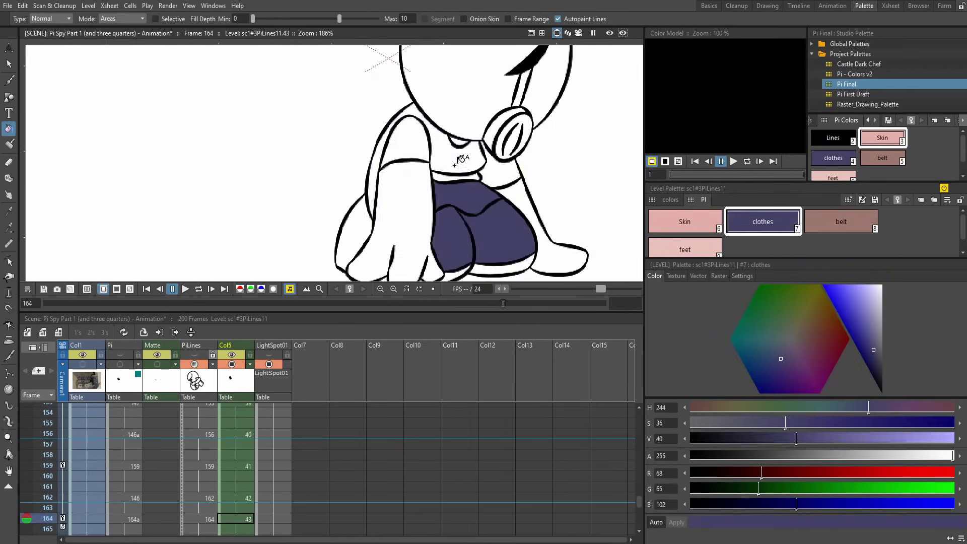
Step: Return to frame 162 and clean up the outline beside the belt behind the arm with the Eraser in Lines mode
key("comma")
key("comma")
scroll(374, 152, "up", 5)
key("a")
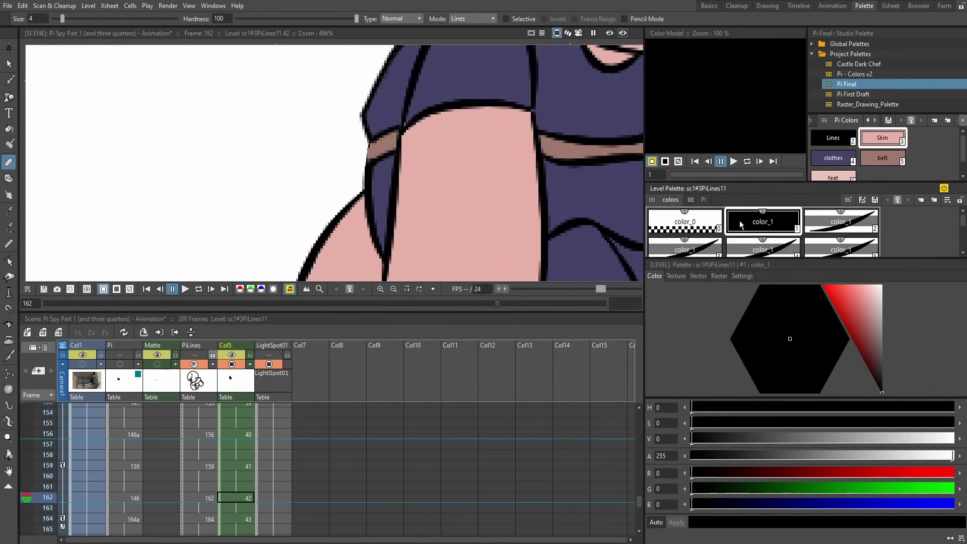
scroll(376, 145, "down", 4)
key("f")
scroll(253, 94, "up", 5)
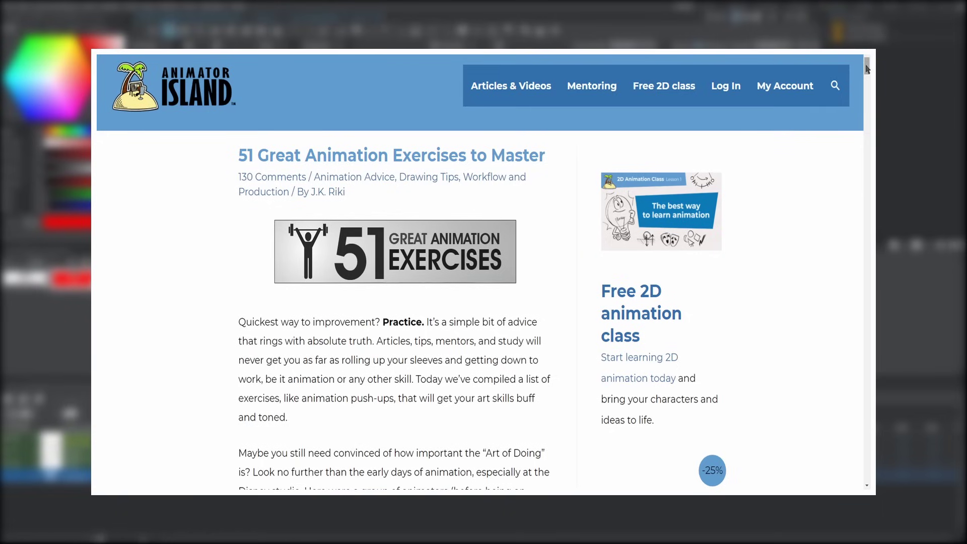
Step: Switch to the Animator Island website and browse down the article on 51 animation exercises
left_click_drag(868, 69, 870, 124)
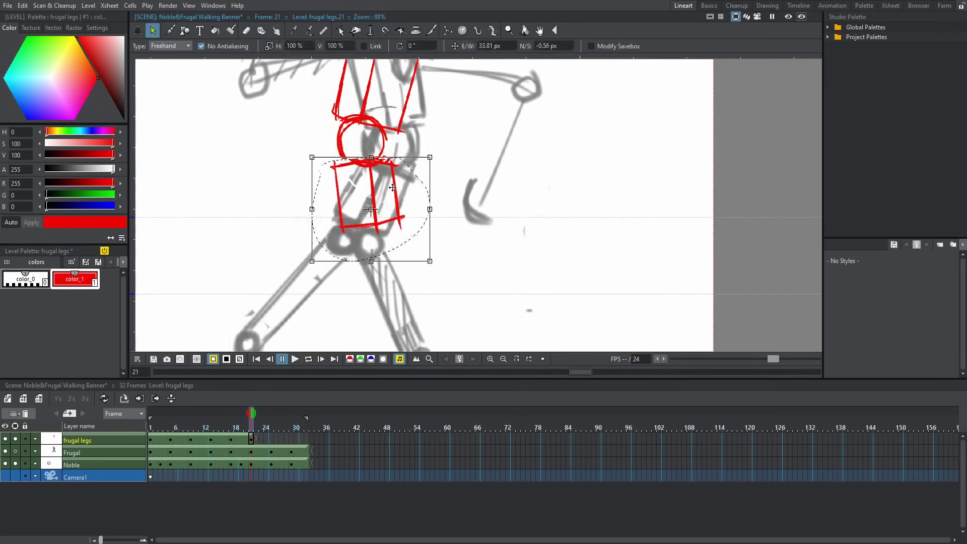
Step: Adjust the red pelvis box on frame 21 and touch up its lines, comparing it with the drawing on frame 20
key("s")
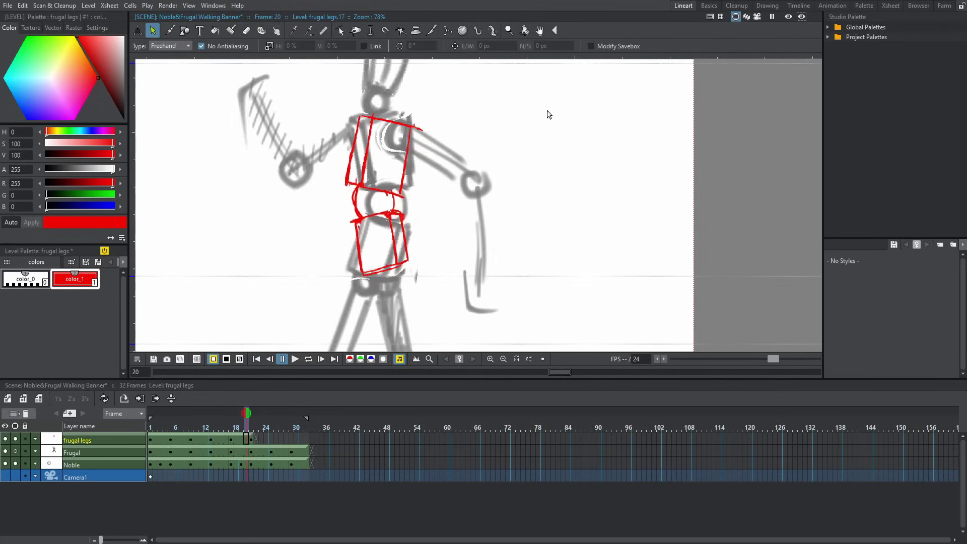
scroll(446, 252, "up", 1)
key("b")
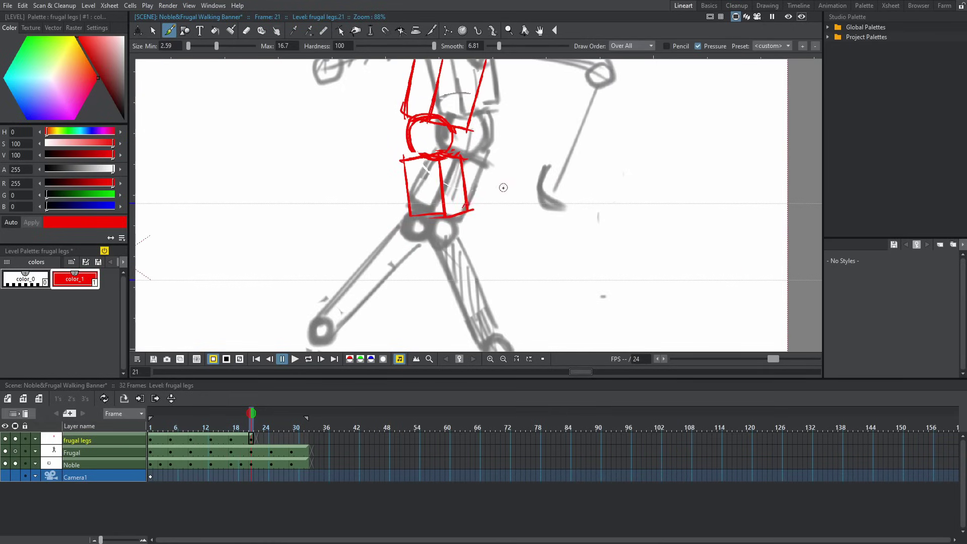
scroll(428, 141, "down", 1)
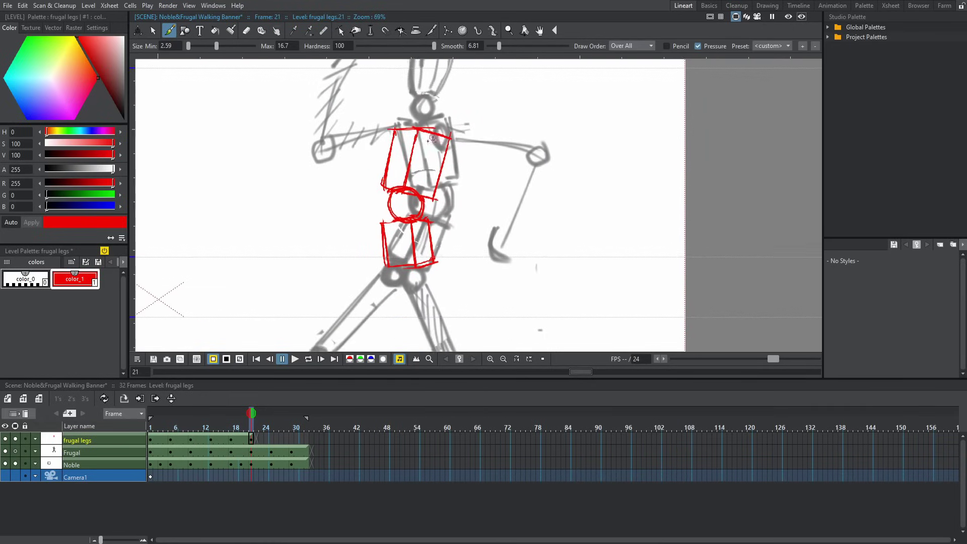
key("s")
scroll(569, 247, "down", 3)
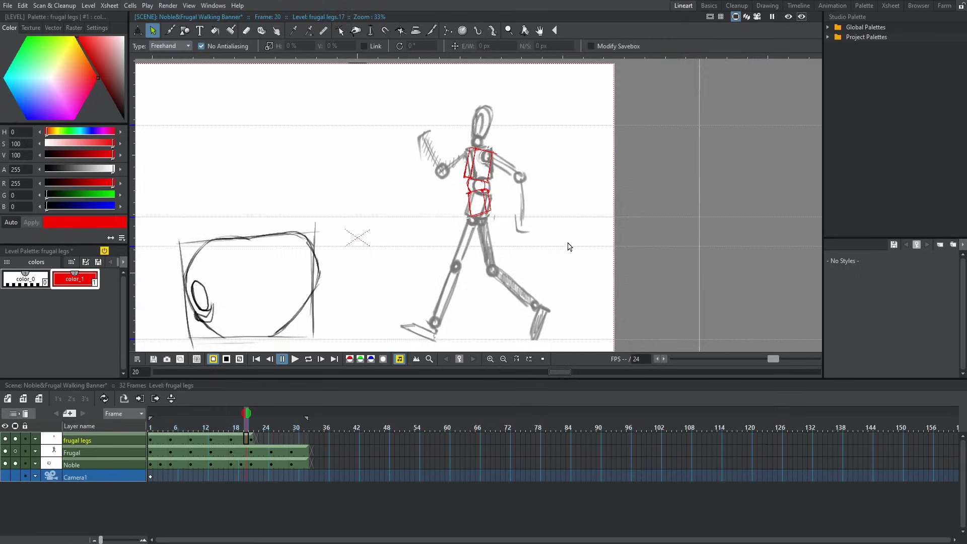
scroll(494, 164, "up", 4)
key("b")
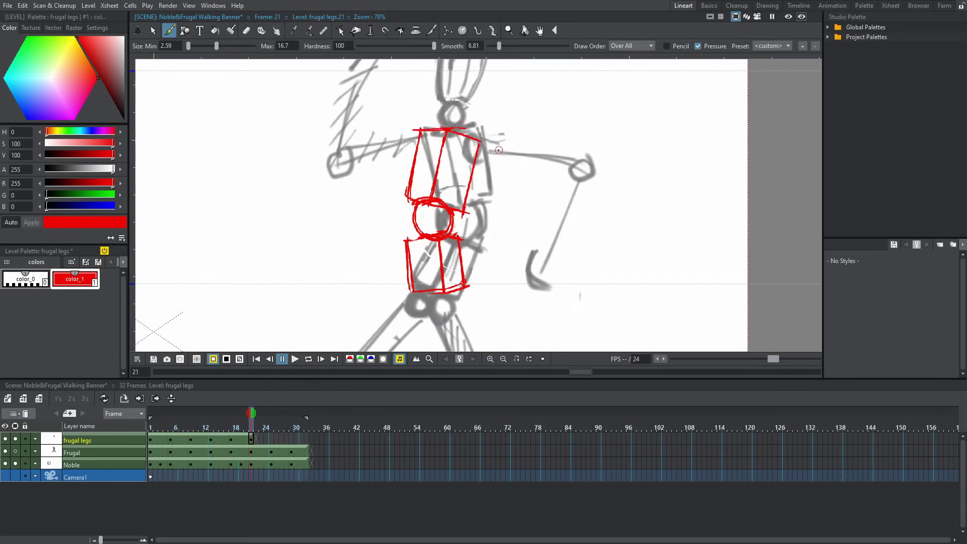
Step: Shift the pelvis box on frame 21 by 42.41 px horizontally and 8.35 px vertically, and rotate it 0.56°
key("s")
scroll(452, 249, "down", 4)
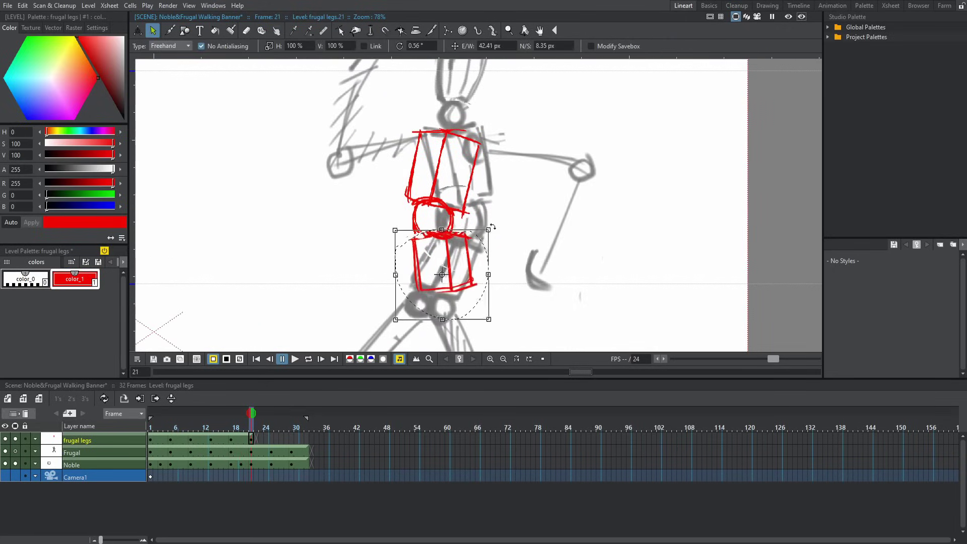
key("b")
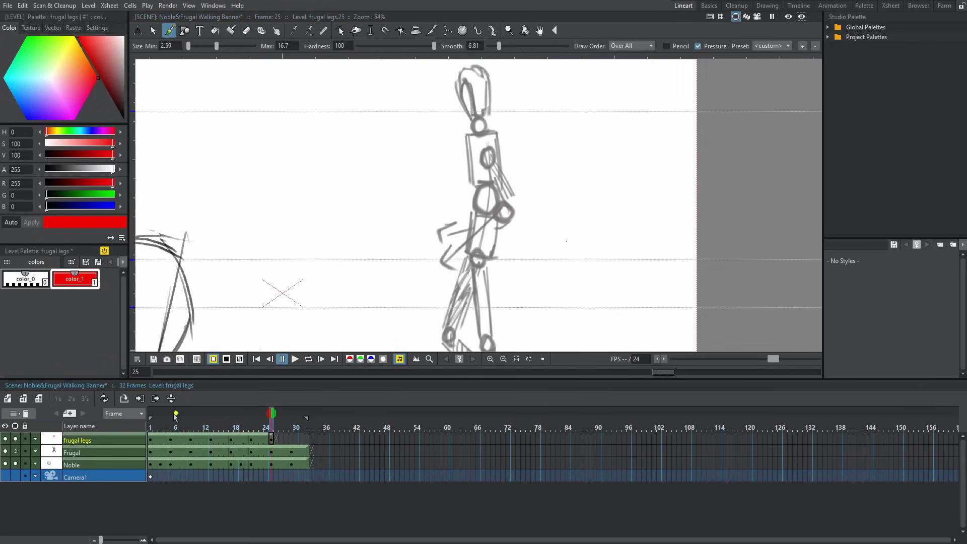
Step: Draw the red chest box, waist circle and pelvis box over the grey figure on frame 25
scroll(503, 202, "up", 4)
left_click_drag(468, 133, 499, 182)
scroll(677, 232, "down", 4)
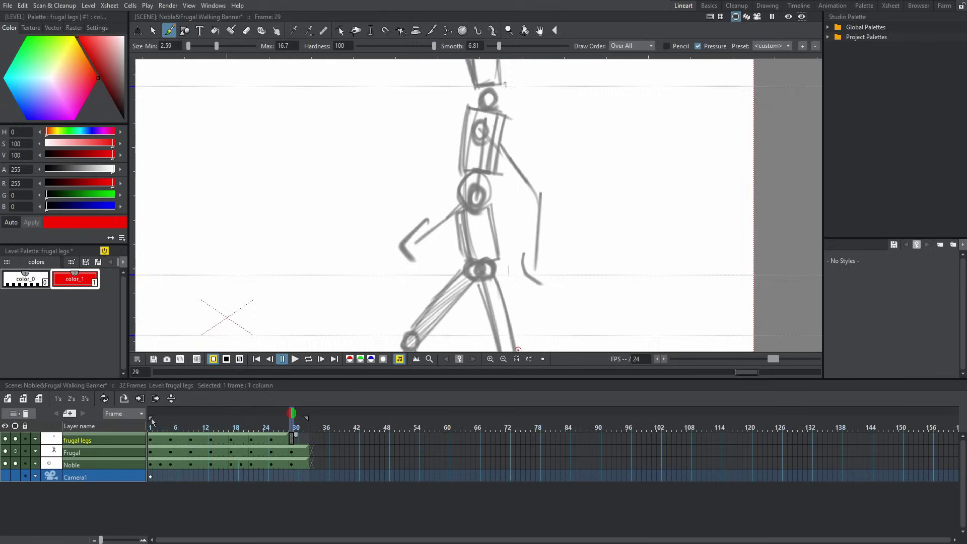
Step: Draw a red chest box with a side face and a waist circle over the grey figure on frame 29
scroll(453, 201, "up", 3)
left_click_drag(437, 94, 426, 184)
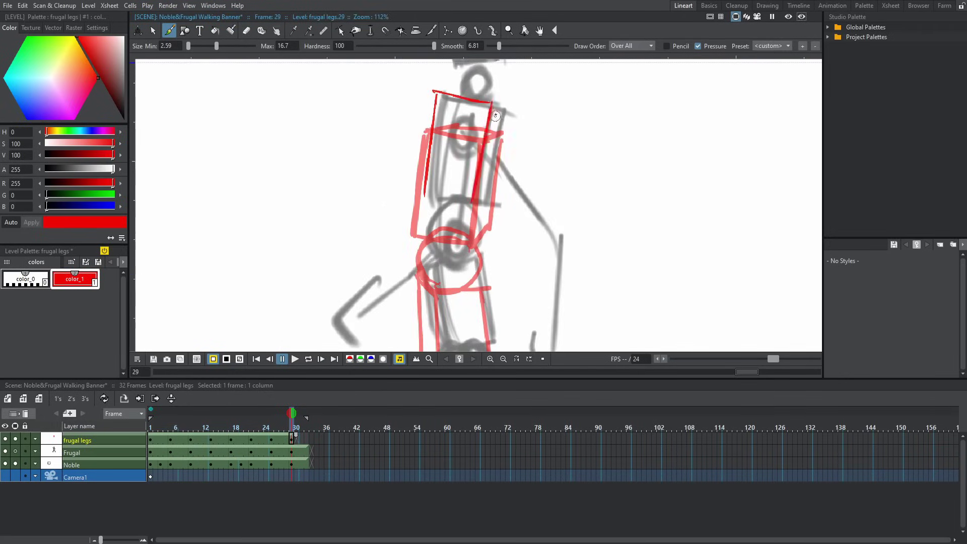
left_click_drag(494, 103, 479, 182)
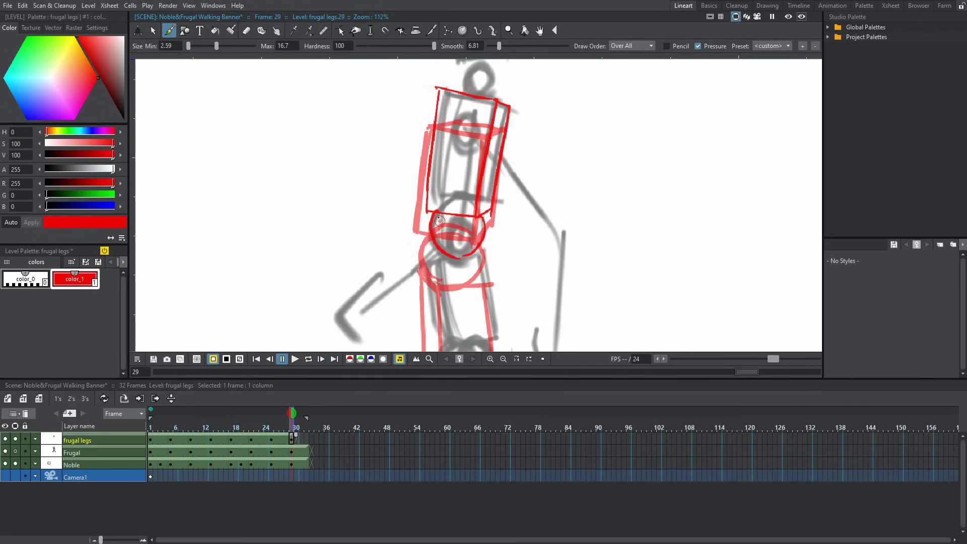
Step: Add the pelvis box below the waist circle on frame 29, scale it to 106.35% by 106.93% and reposition it
scroll(439, 220, "down", 3)
scroll(475, 194, "down", 1)
key("s")
left_click_drag(393, 171, 494, 302)
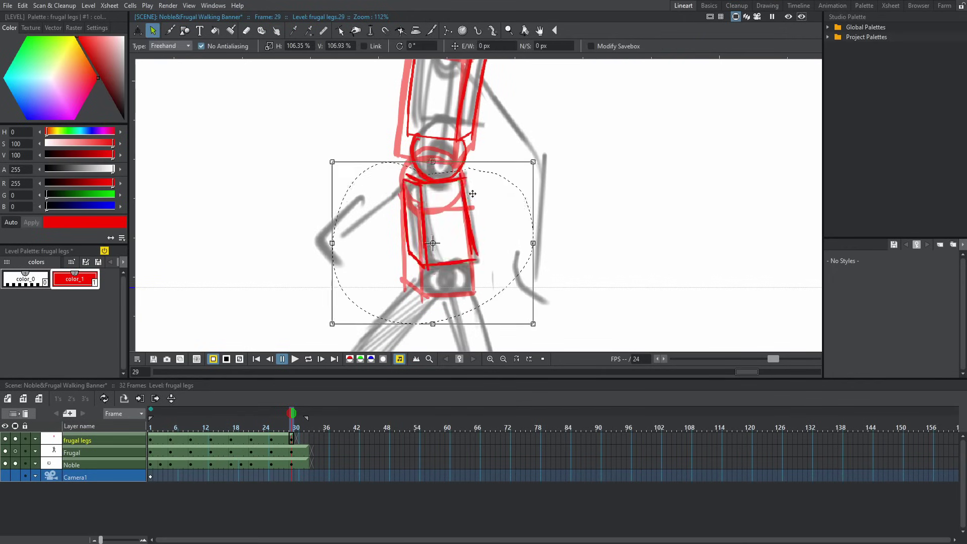
left_click_drag(495, 210, 438, 253)
left_click(617, 220)
Step: Play back the walk cycle to check the motion of the red torso drawings
key("b")
key("p")
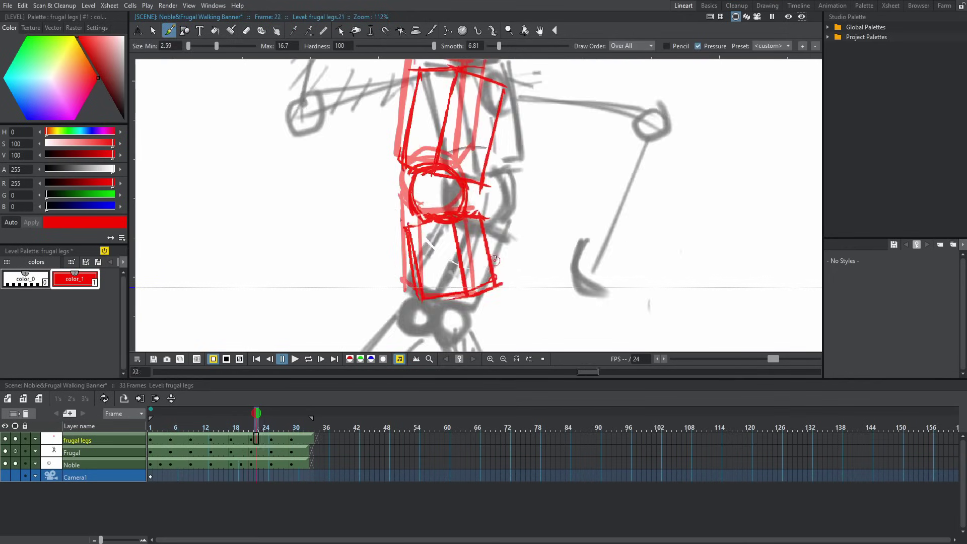
scroll(648, 302, "down", 6)
key("p")
Step: Draw the red head shape and neck circle over the grey sketch on frames 1 and 5
scroll(640, 287, "up", 5)
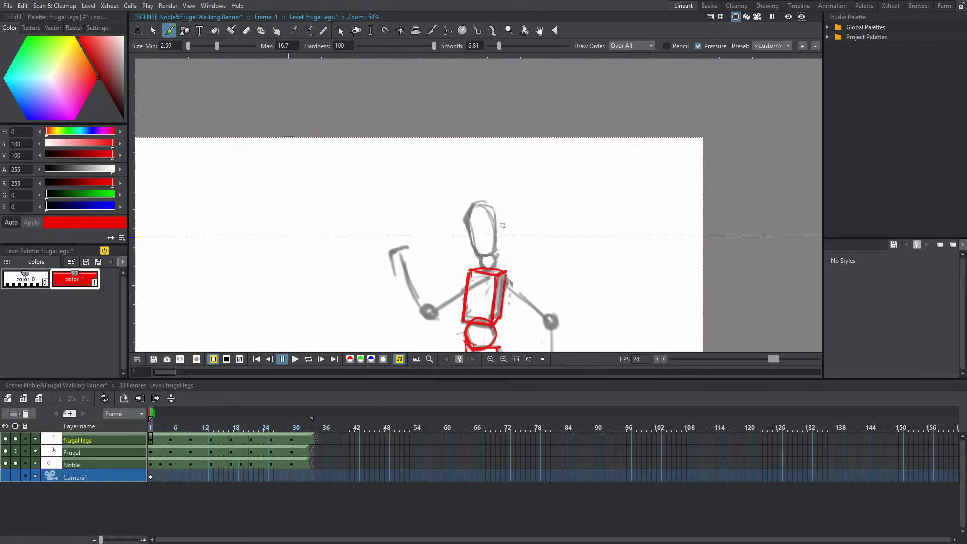
key("period")
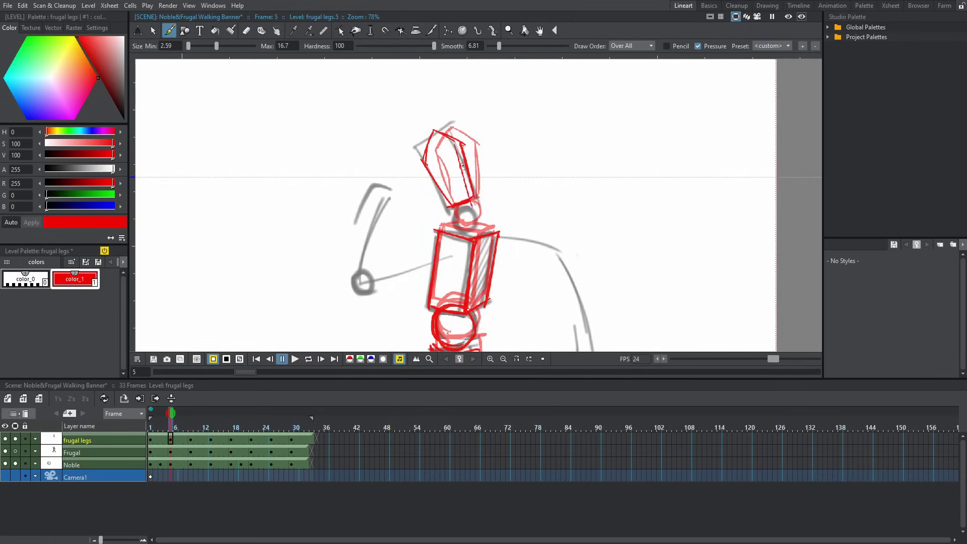
key("period")
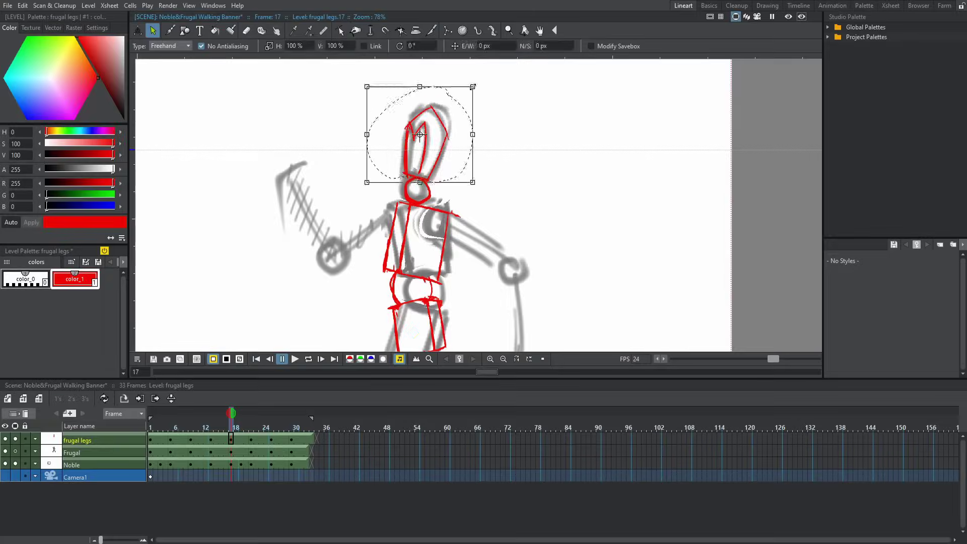
Step: Tilt the red head on frame 17 counter-clockwise and compare it with the neighbouring frames
key("period")
key("period")
key("period")
key("period")
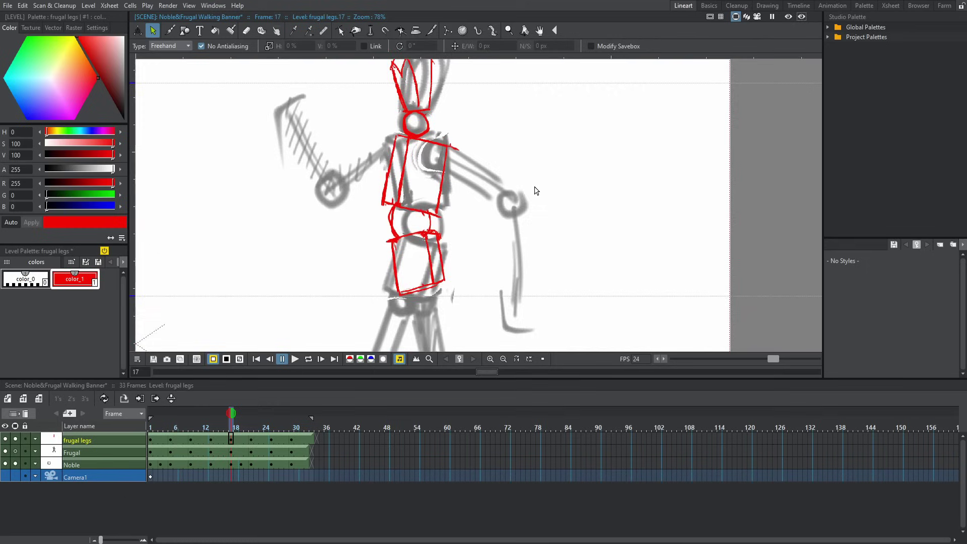
Step: Draw the red neck circle and head on frame 21, rotate the head 24.7° and move it above the neck
key("b")
key("s")
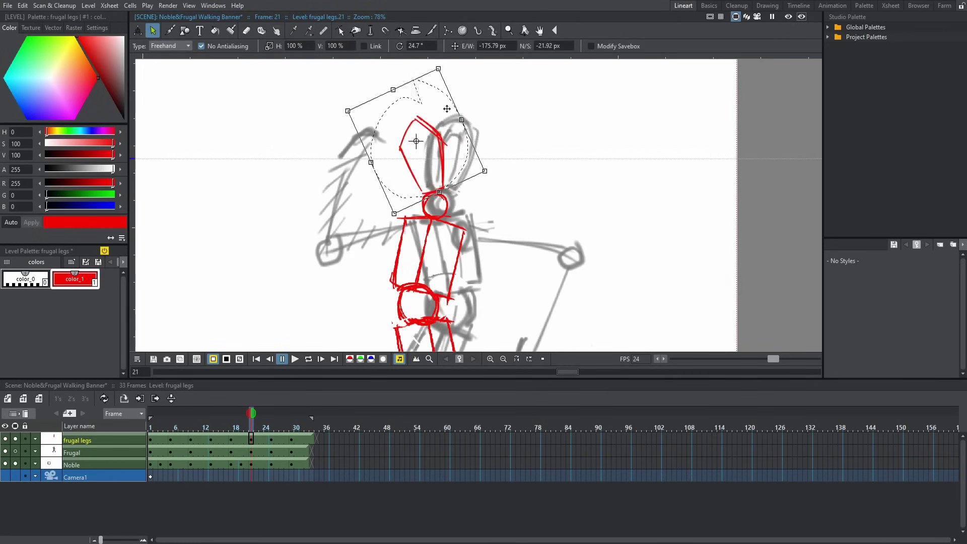